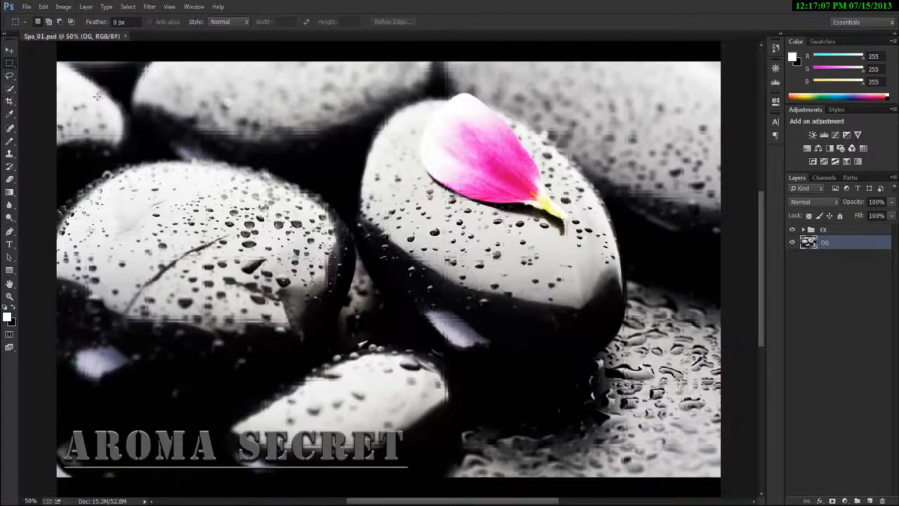
# - Examine the marquee, lasso and quick selection tool variants and the available selection commands
pyautogui.rightClick(10, 64)
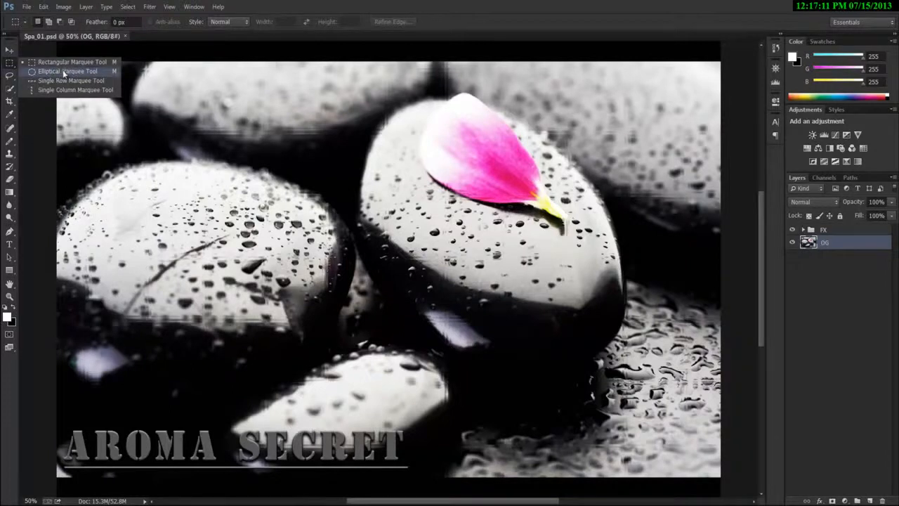
pyautogui.click(10, 75)
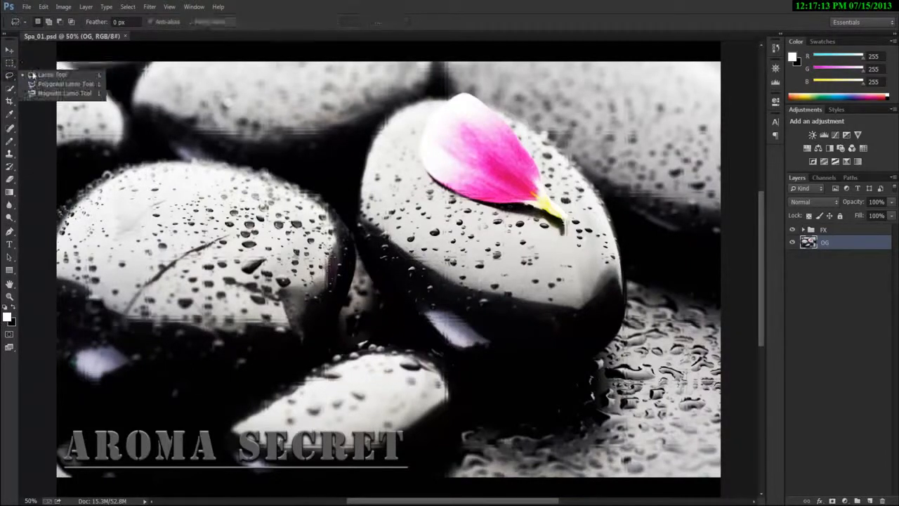
pyautogui.rightClick(11, 89)
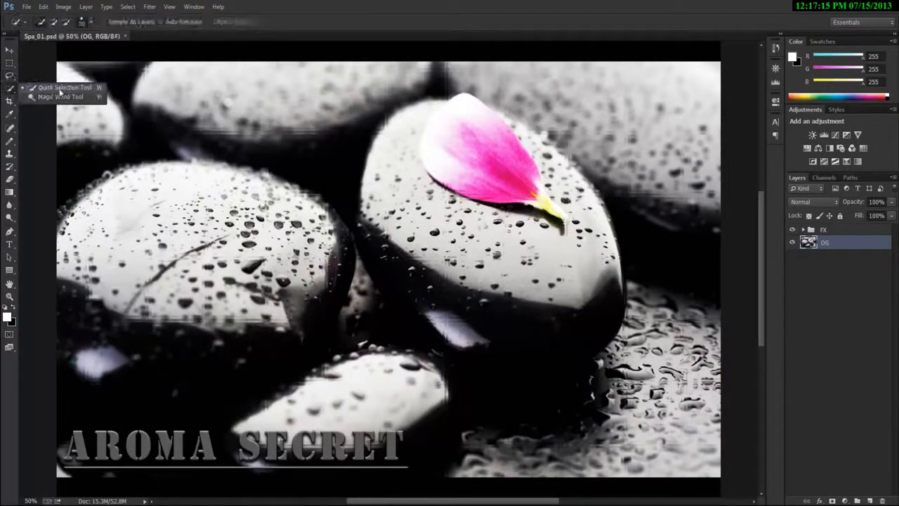
pyautogui.click(58, 87)
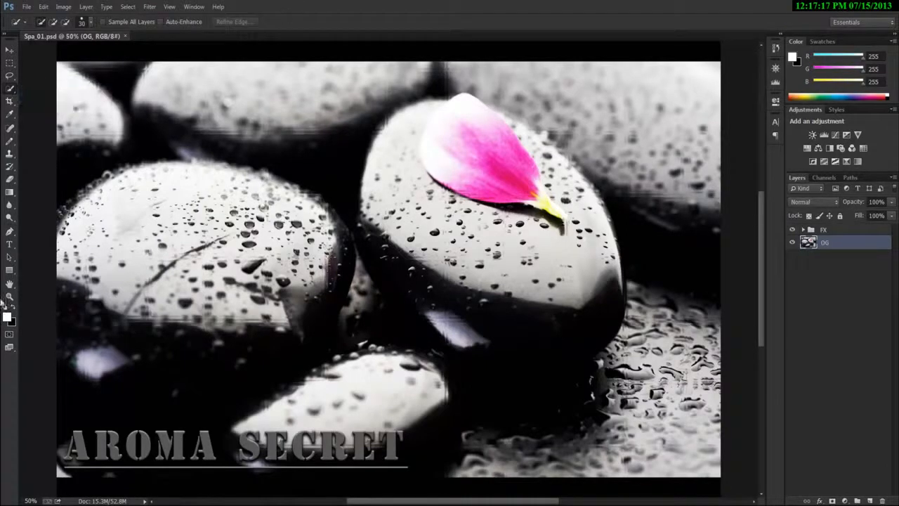
pyautogui.click(128, 6)
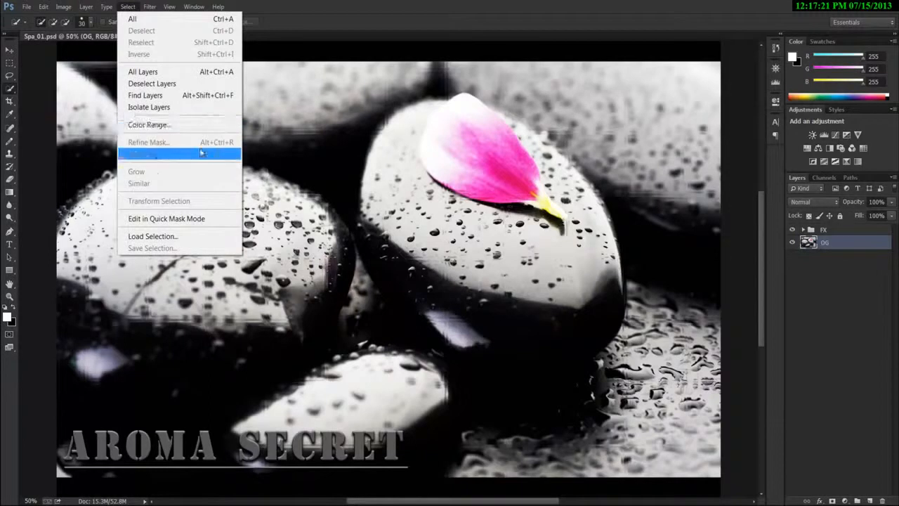
pyautogui.click(394, 4)
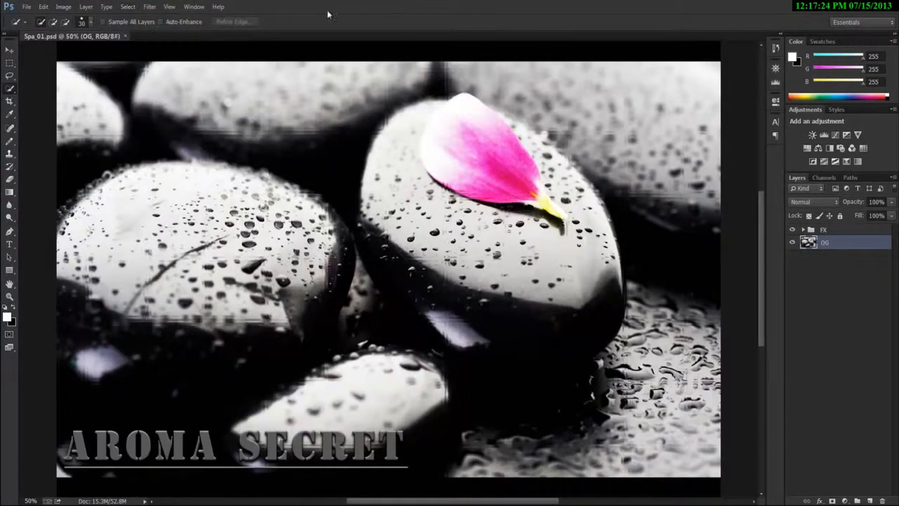
pyautogui.click(9, 62)
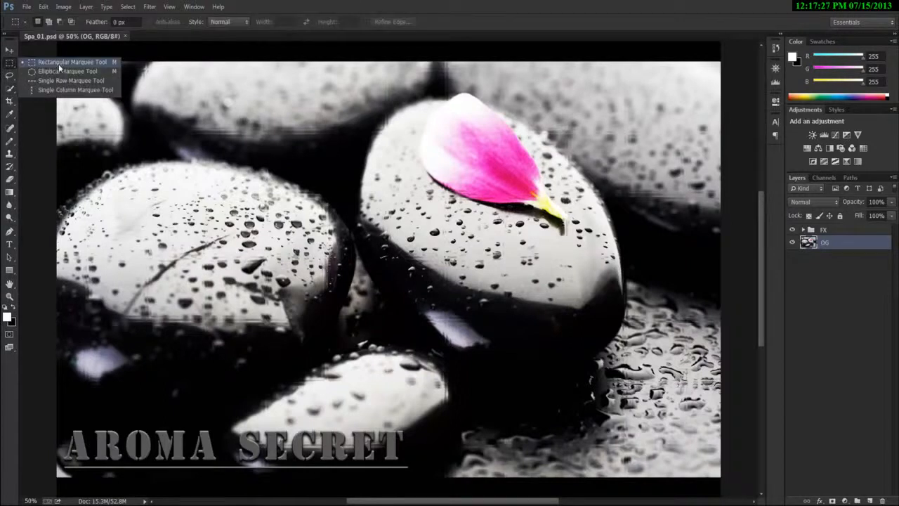
pyautogui.click(10, 75)
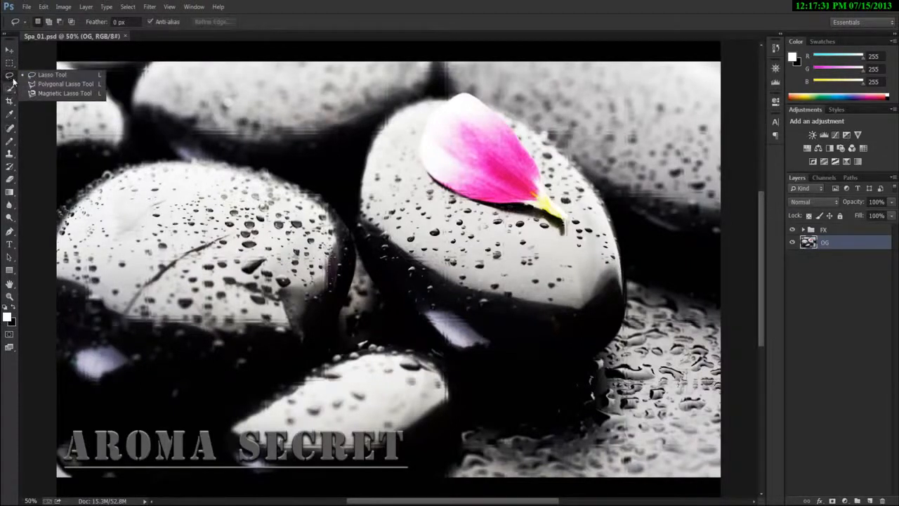
pyautogui.click(12, 65)
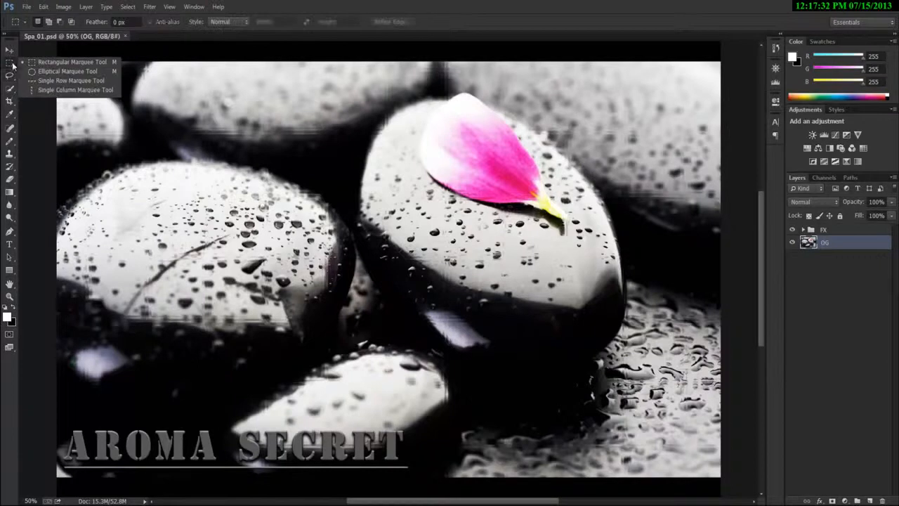
# - Try a rectangular marquee selection around the pink petal with the FX group hidden, and clear it
pyautogui.click(53, 62)
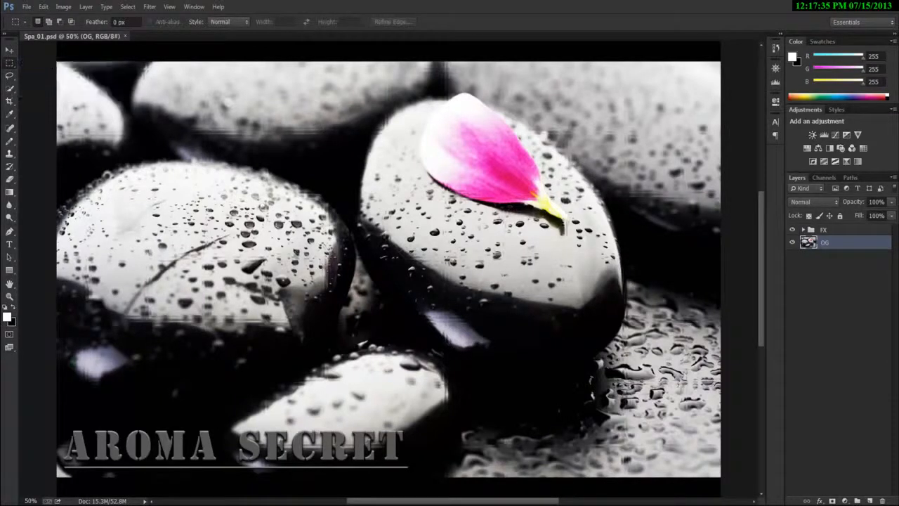
pyautogui.scroll(-1, 270, 203)
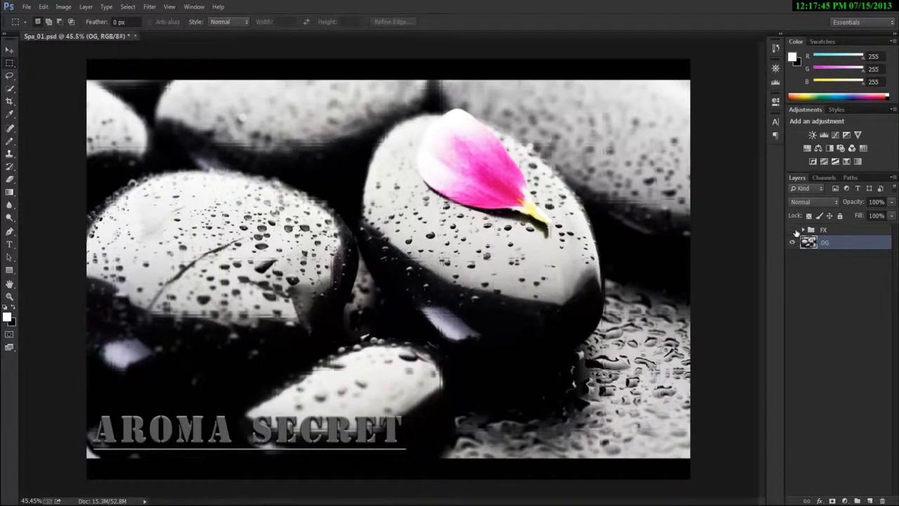
pyautogui.click(797, 231)
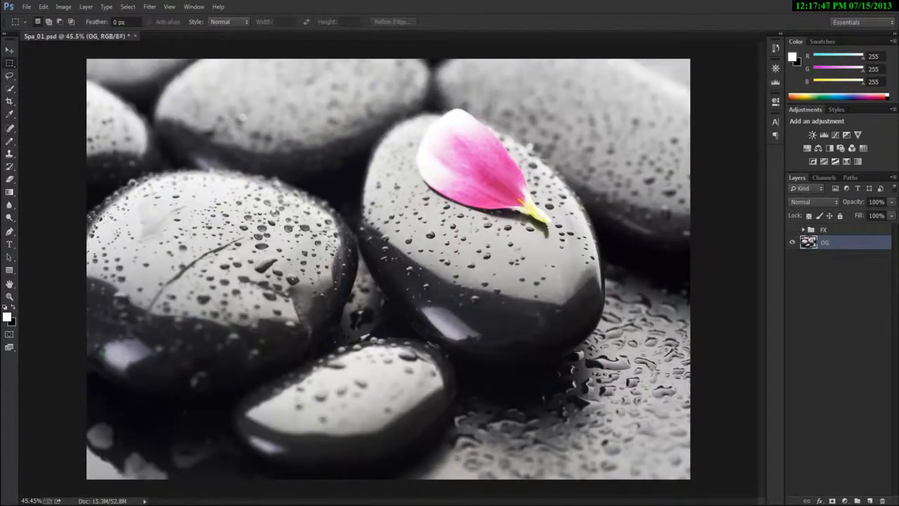
pyautogui.moveTo(374, 92); pyautogui.dragTo(590, 245)
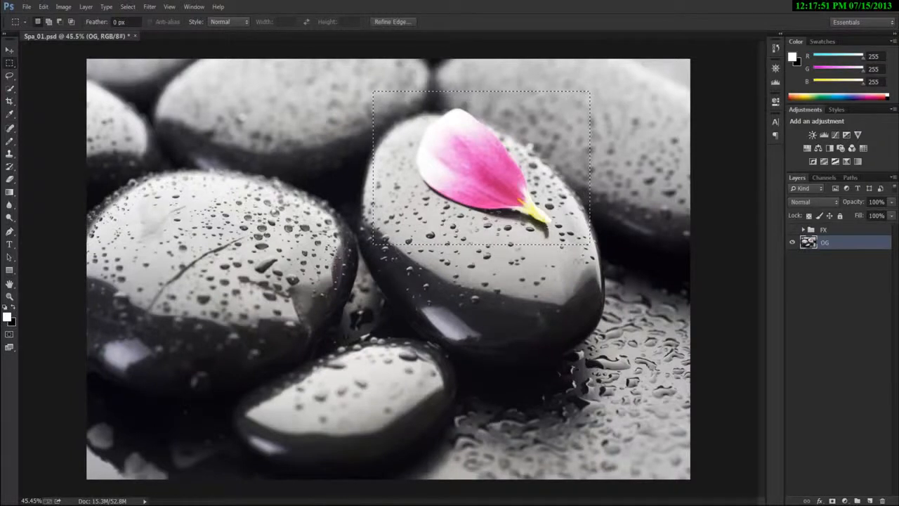
pyautogui.hotkey('ctrl', 'h')
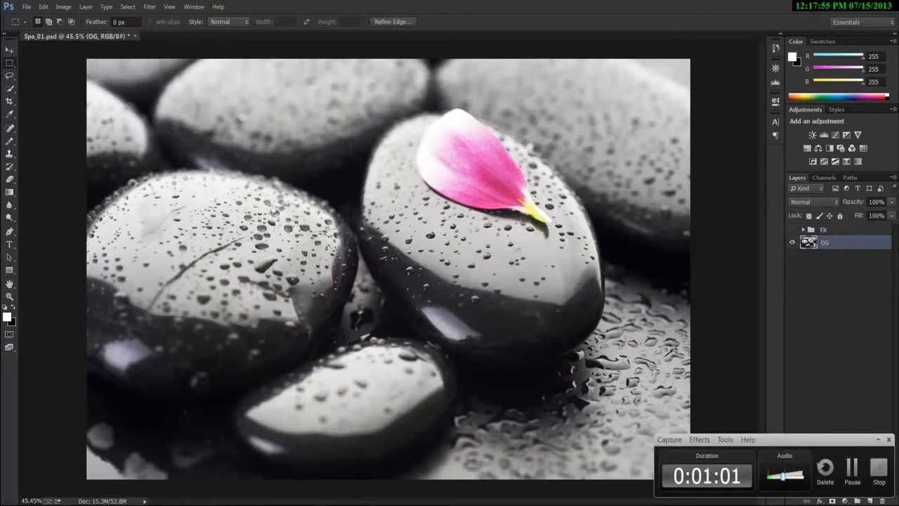
pyautogui.click(517, 302)
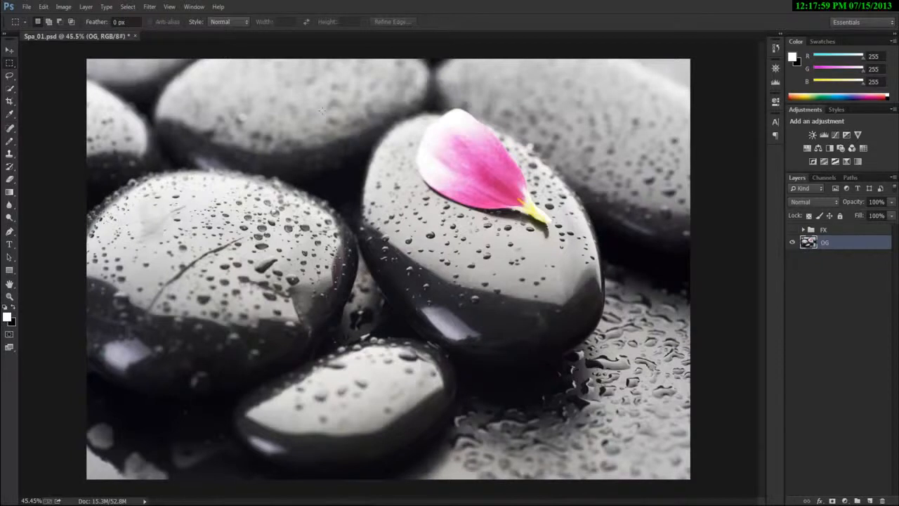
# - Show the FX group and try full-width rectangular selections over the black bars at the image's upper and lower edges
pyautogui.click(792, 230)
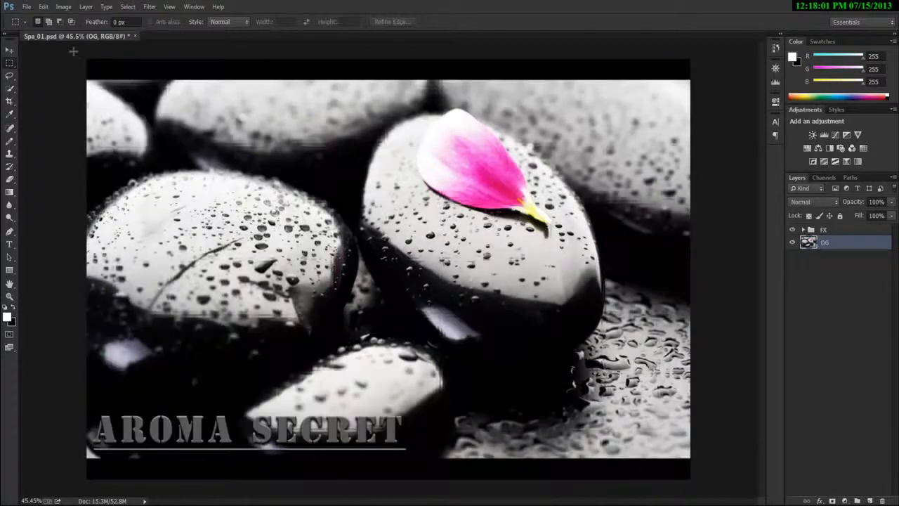
pyautogui.moveTo(77, 58); pyautogui.dragTo(703, 95)
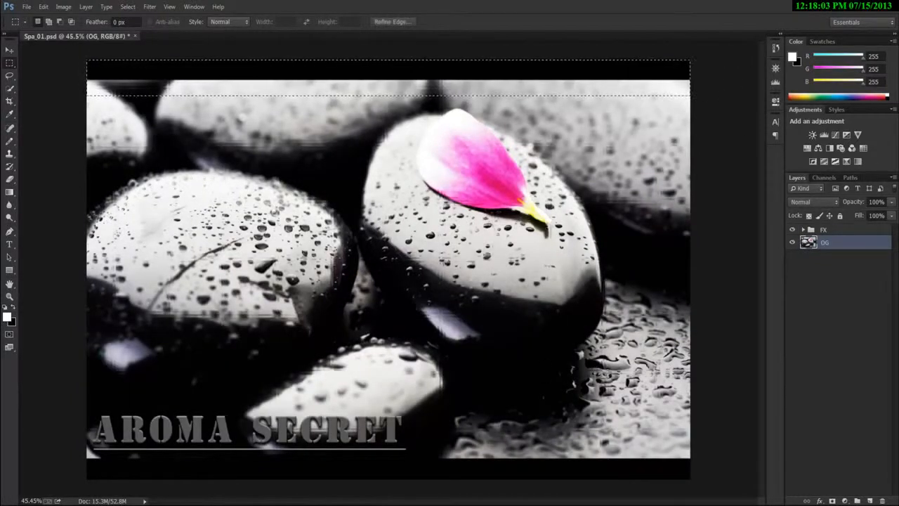
pyautogui.moveTo(78, 452); pyautogui.dragTo(458, 479)
pyautogui.moveTo(541, 494); pyautogui.dragTo(801, 485)
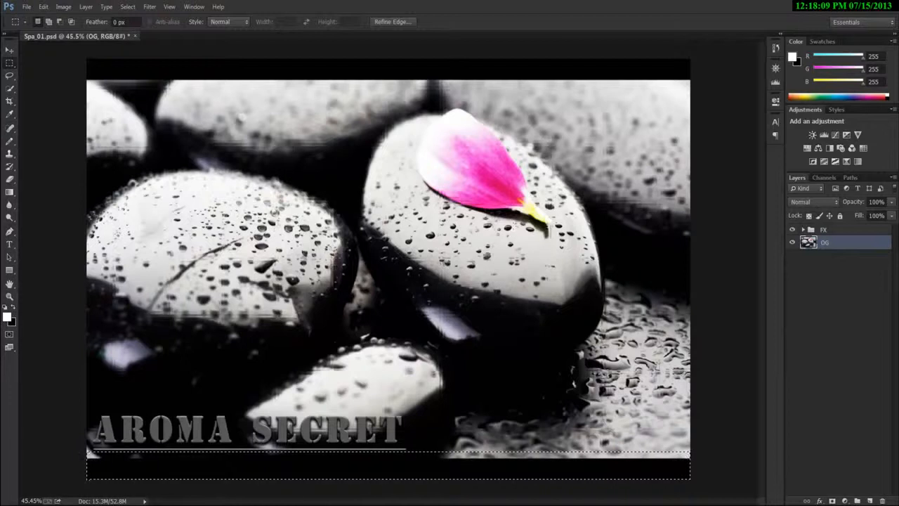
pyautogui.moveTo(718, 114); pyautogui.dragTo(4, 35)
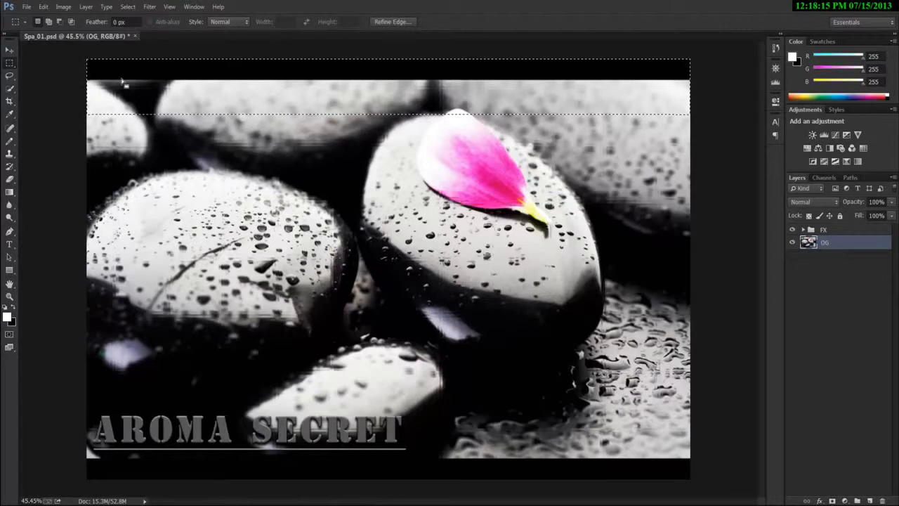
# - Clear the selection with the FX group hidden and add a new empty layer above the OG layer
pyautogui.click(793, 230)
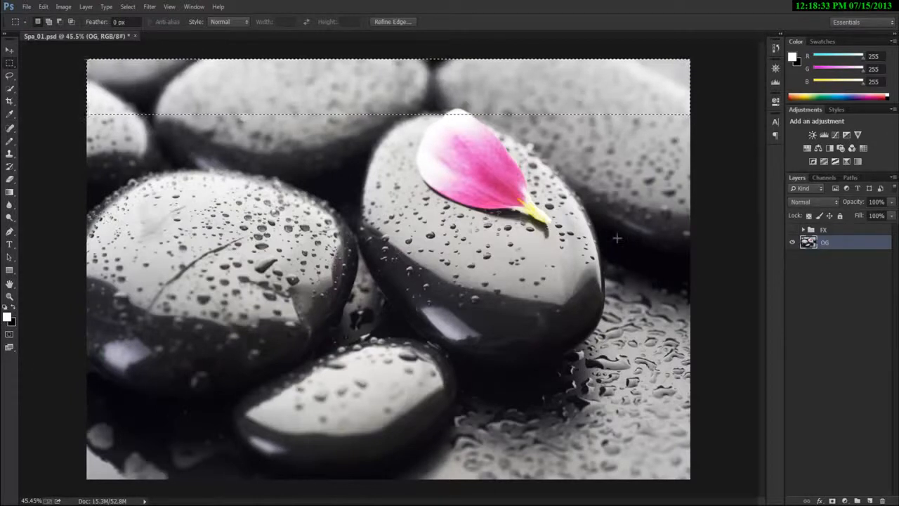
pyautogui.hotkey('ctrl', 'd')
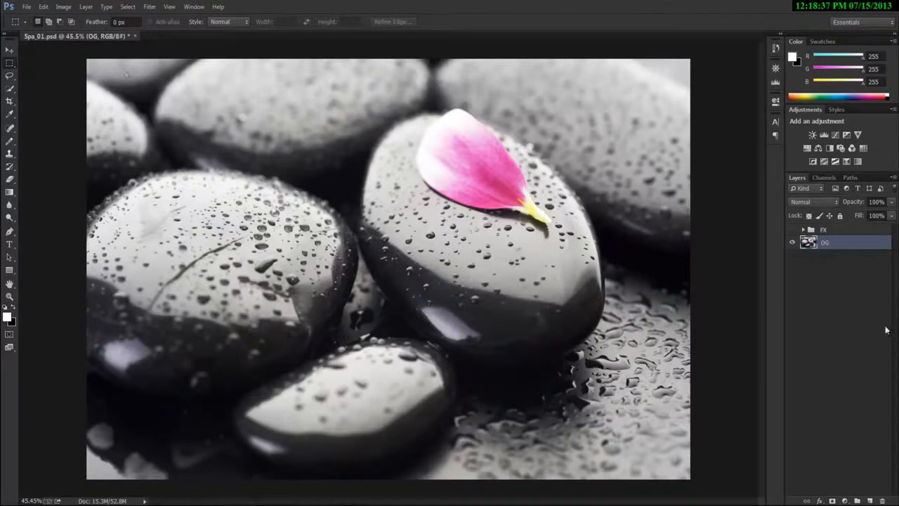
pyautogui.click(869, 500)
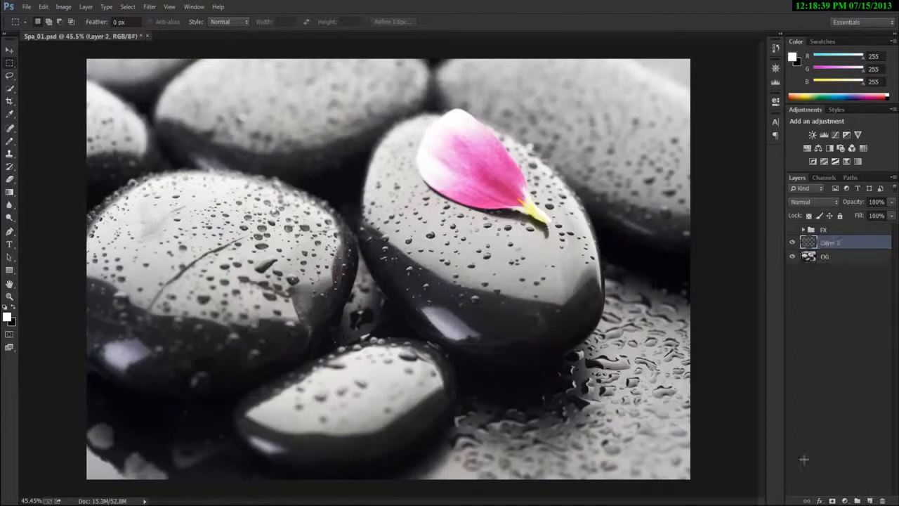
# - Select a thin rectangular strip across the full width of the image's upper edge with the Rectangular Marquee tool
pyautogui.moveTo(79, 55); pyautogui.dragTo(223, 74)
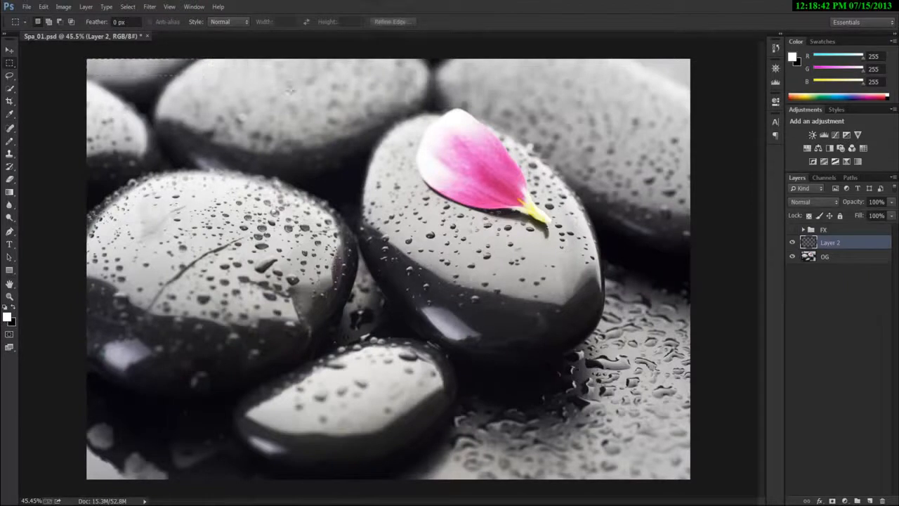
pyautogui.click(7, 63)
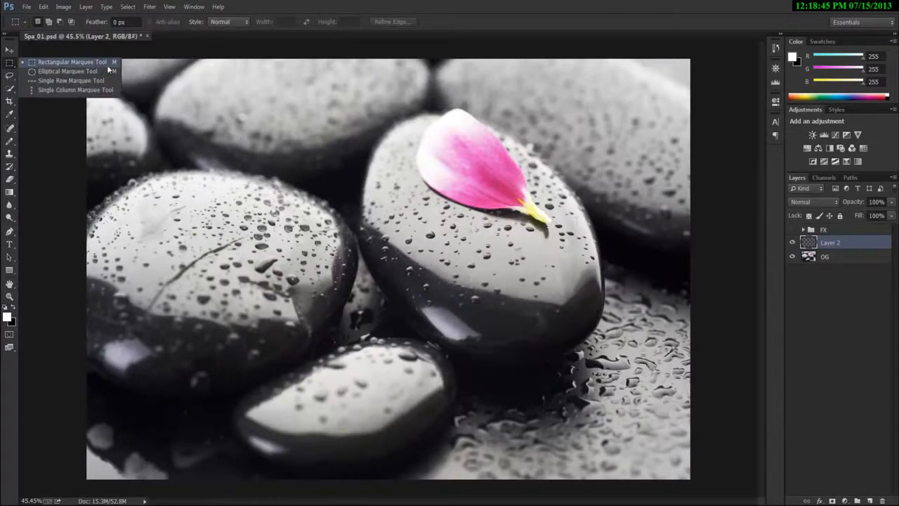
pyautogui.click(69, 64)
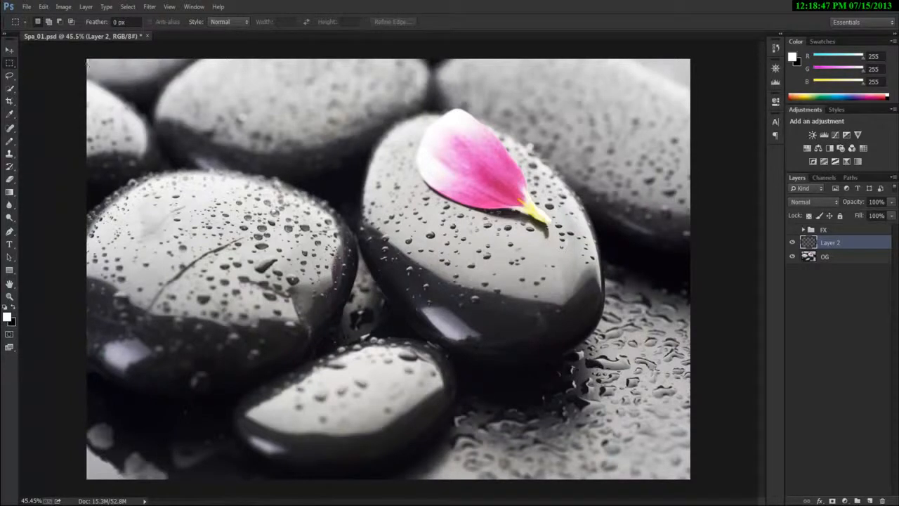
pyautogui.moveTo(79, 57); pyautogui.dragTo(693, 77)
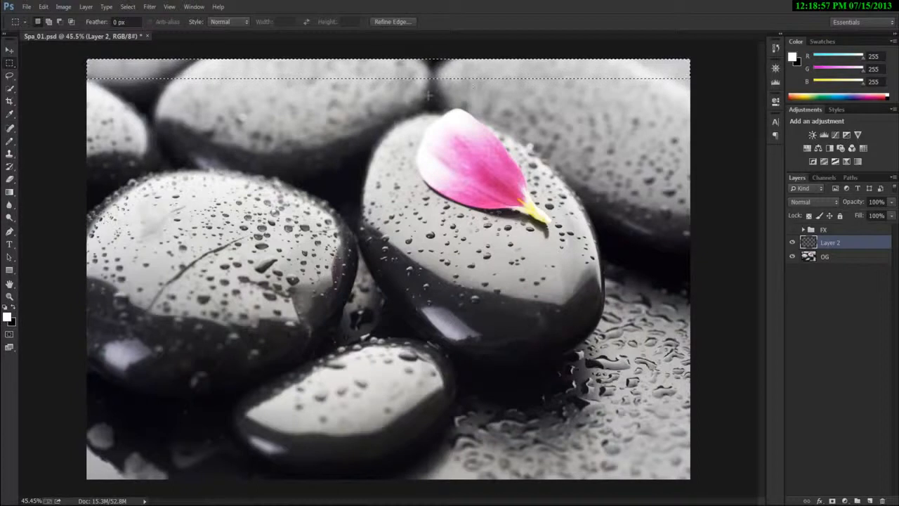
# - Fill the selected strip on Layer 2 with black and clear the selection
pyautogui.click(45, 8)
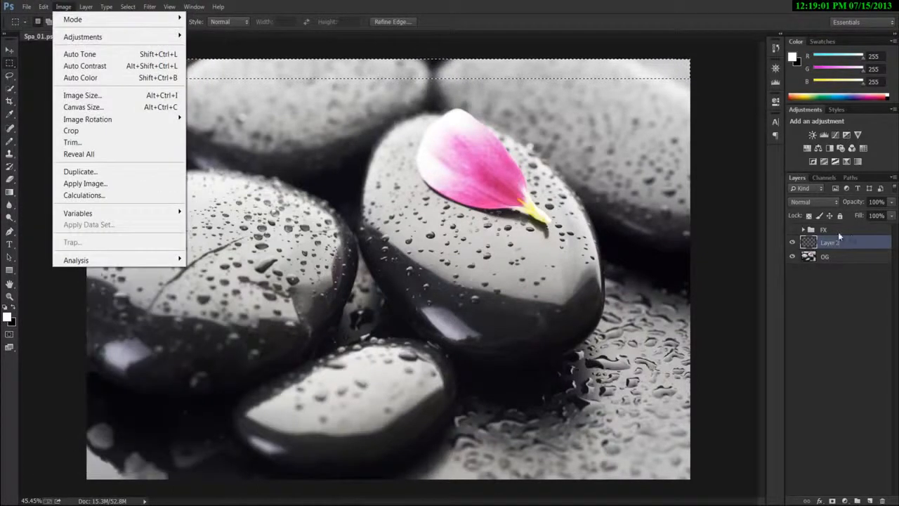
pyautogui.click(825, 257)
pyautogui.click(836, 257)
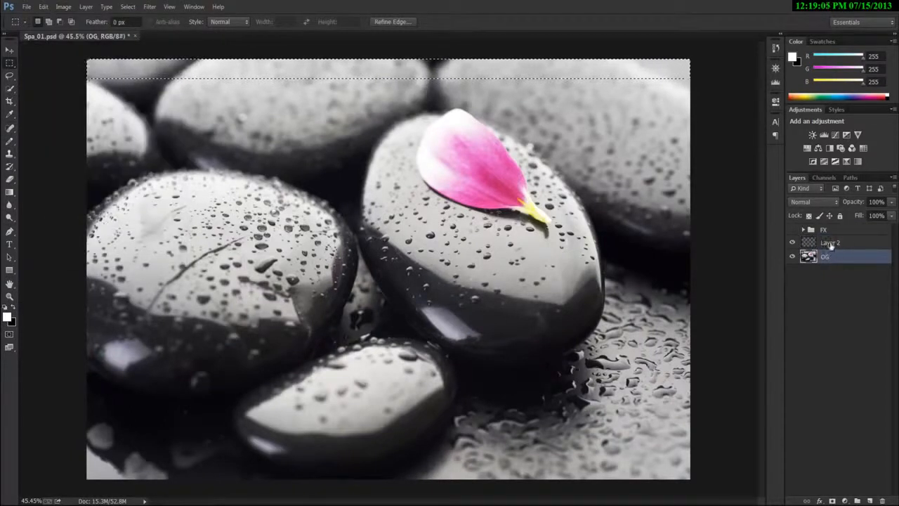
pyautogui.click(831, 244)
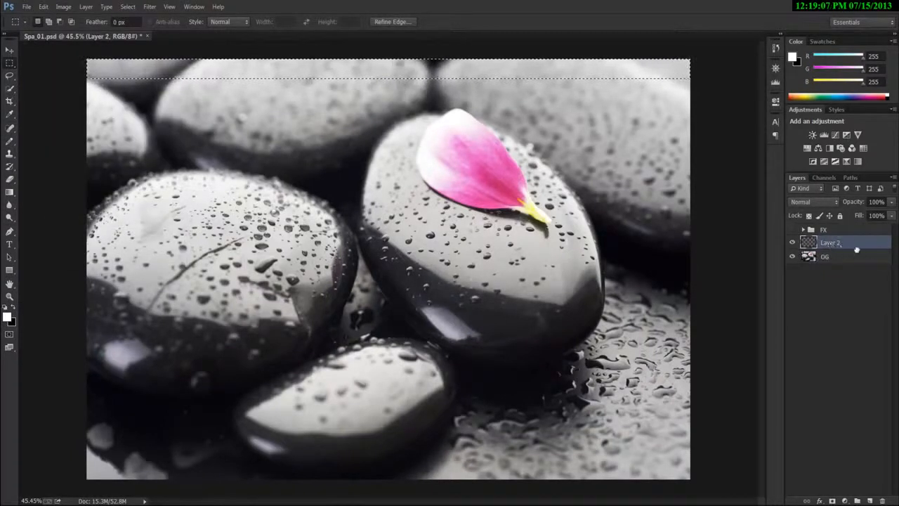
pyautogui.click(42, 6)
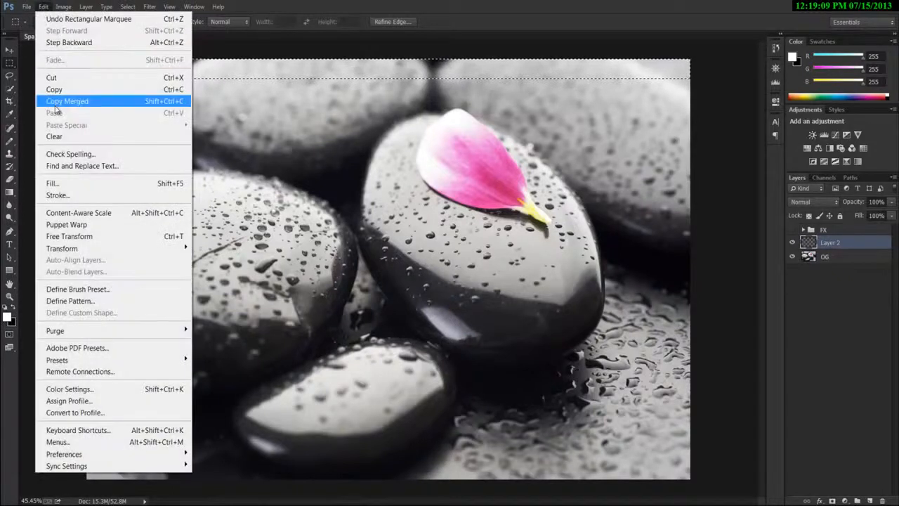
pyautogui.click(64, 184)
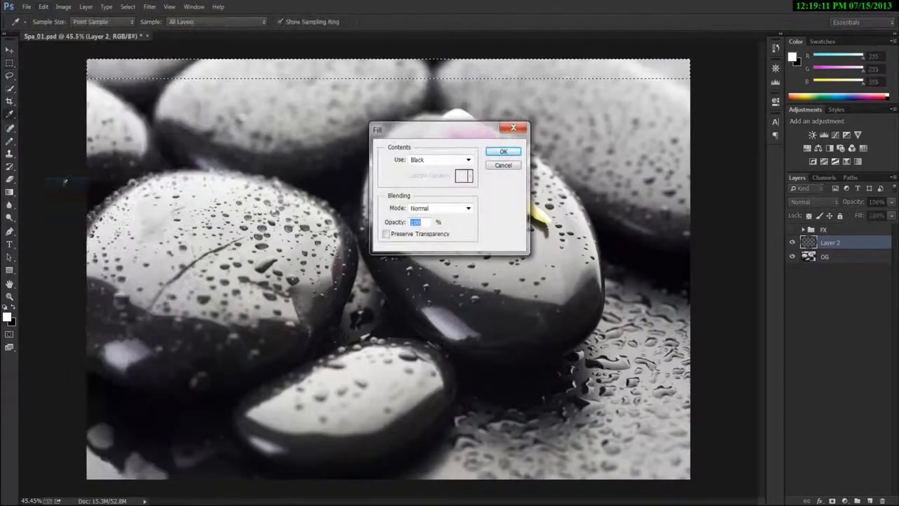
pyautogui.click(421, 160)
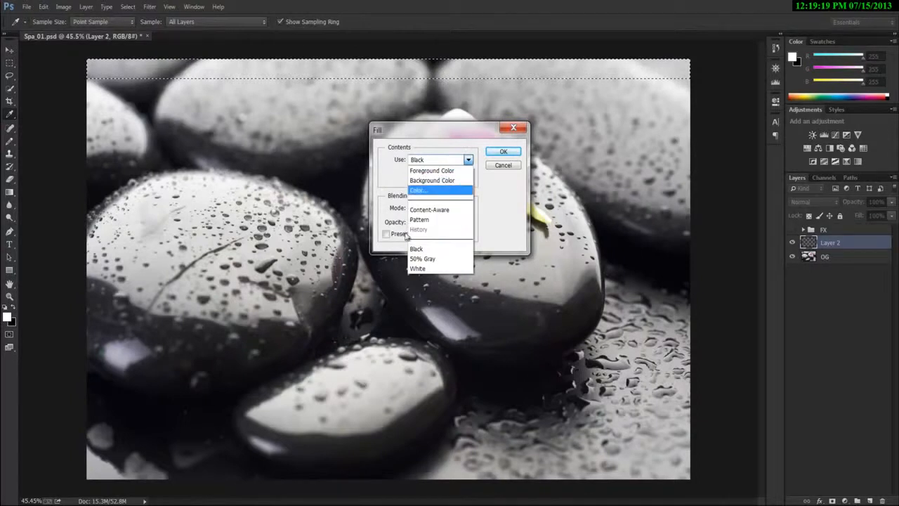
pyautogui.click(421, 249)
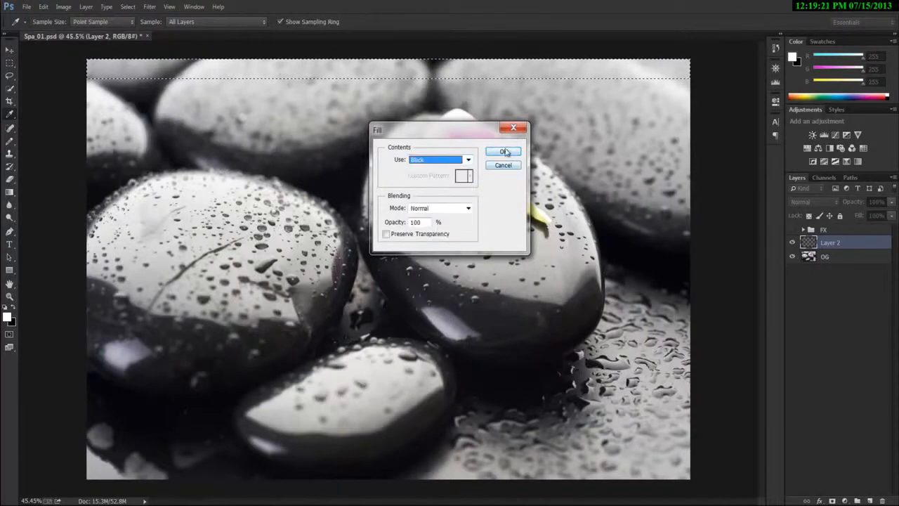
pyautogui.click(505, 151)
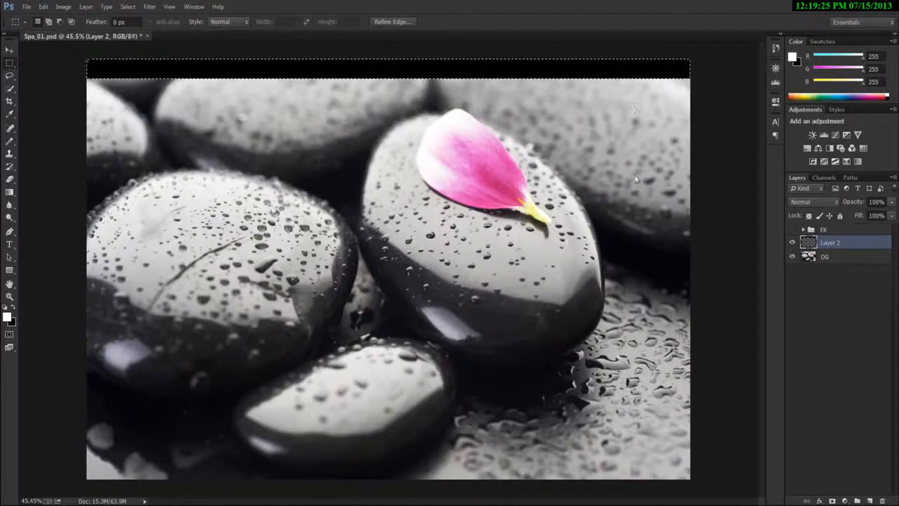
pyautogui.click(863, 322)
pyautogui.hotkey('ctrl', 'd')
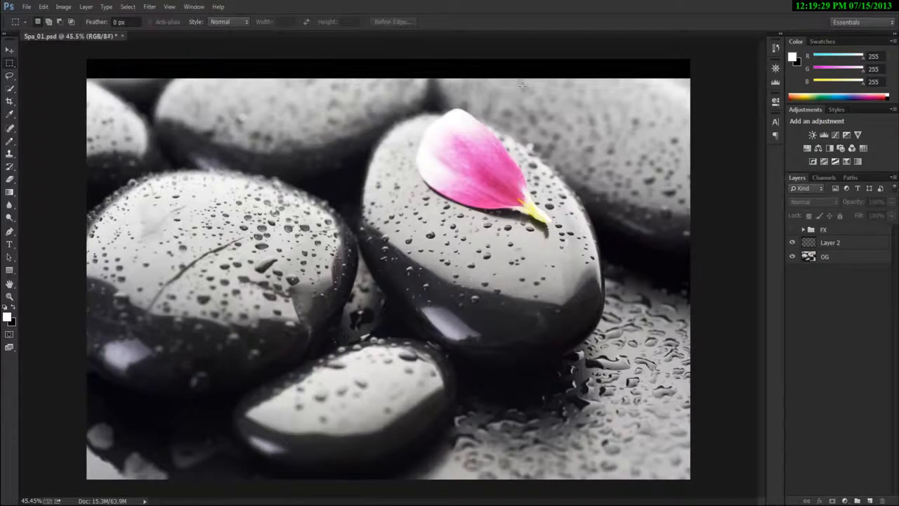
# - Load Layer 2's black bar as a selection and try to move it with the Move tool
pyautogui.press('v')
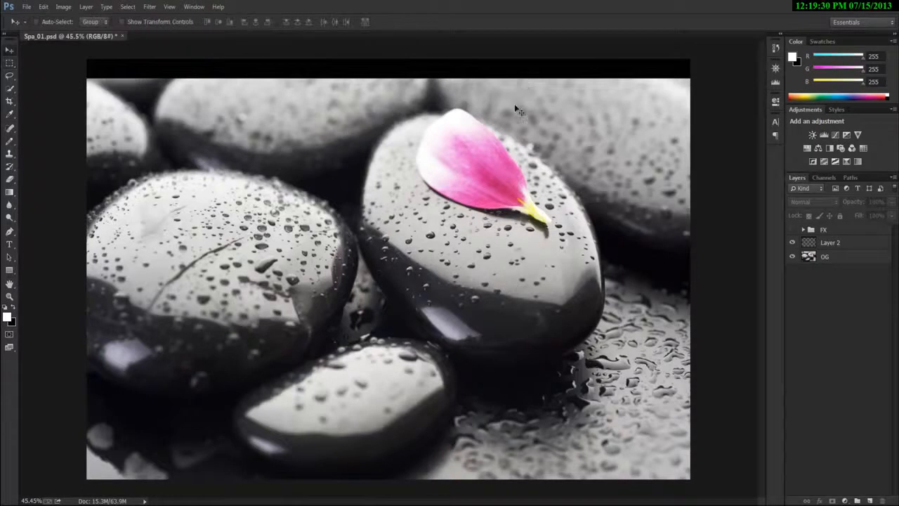
pyautogui.click(793, 243)
pyautogui.click(793, 243)
pyautogui.keyDown('ctrl'); pyautogui.click(808, 246); pyautogui.keyUp('ctrl')
pyautogui.click(379, 74)
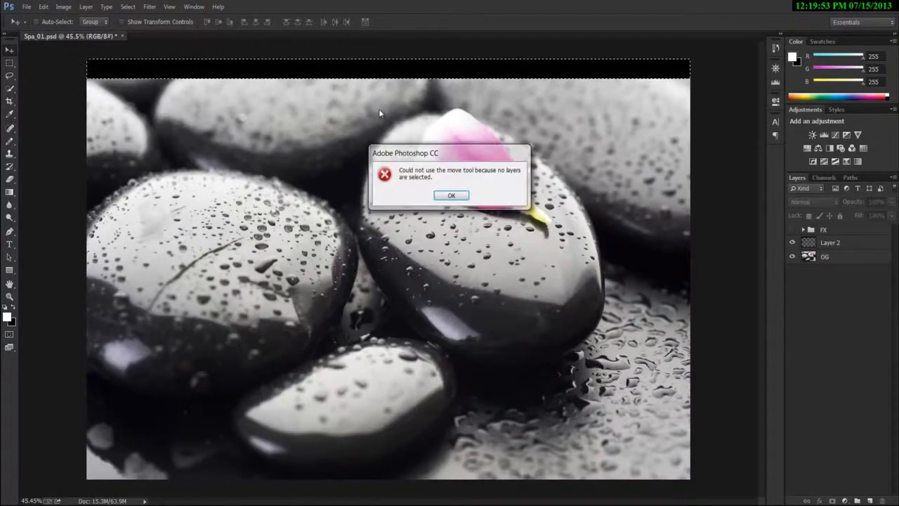
pyautogui.click(450, 196)
# - Make Layer 2 active, try moving its black bar down over the stones, and undo the move
pyautogui.click(866, 245)
pyautogui.moveTo(380, 73); pyautogui.dragTo(385, 135)
pyautogui.hotkey('ctrl', 'z')
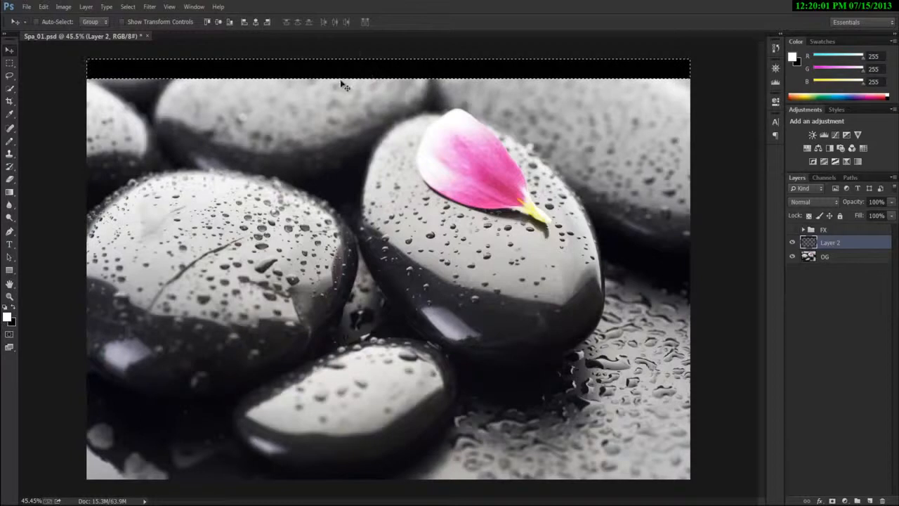
# - Clear the selection around the black bar and duplicate Layer 2
pyautogui.click(127, 6)
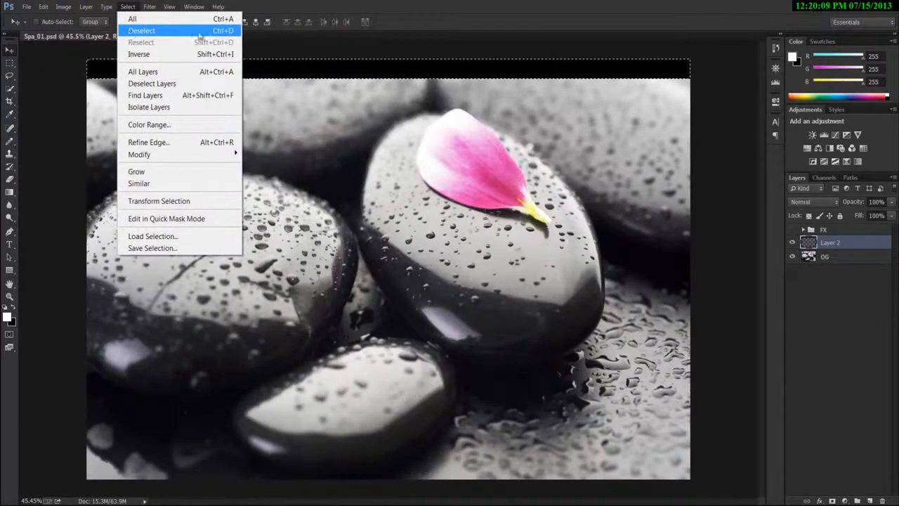
pyautogui.click(176, 33)
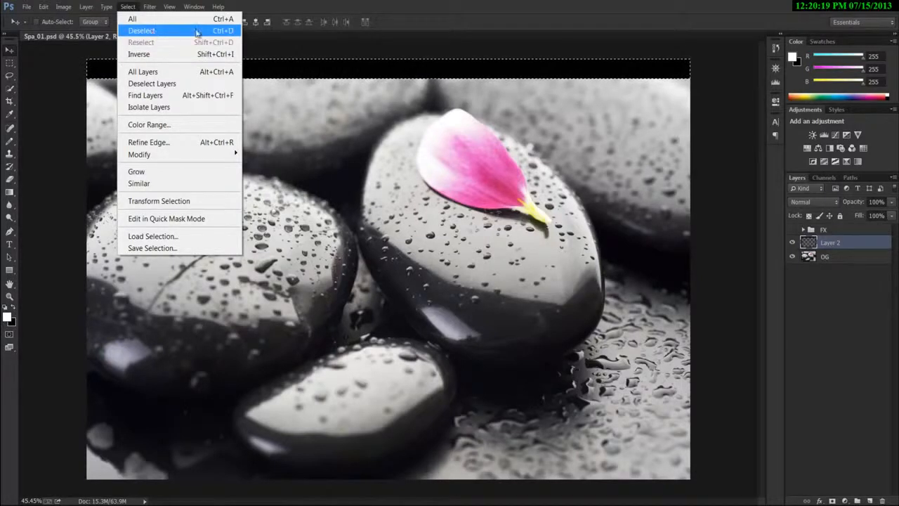
pyautogui.click(225, 30)
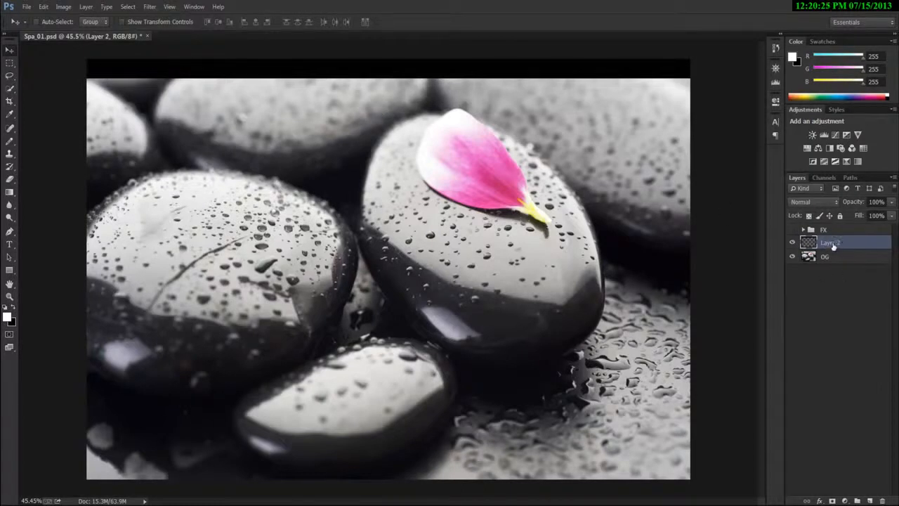
pyautogui.hotkey('ctrl', 'j')
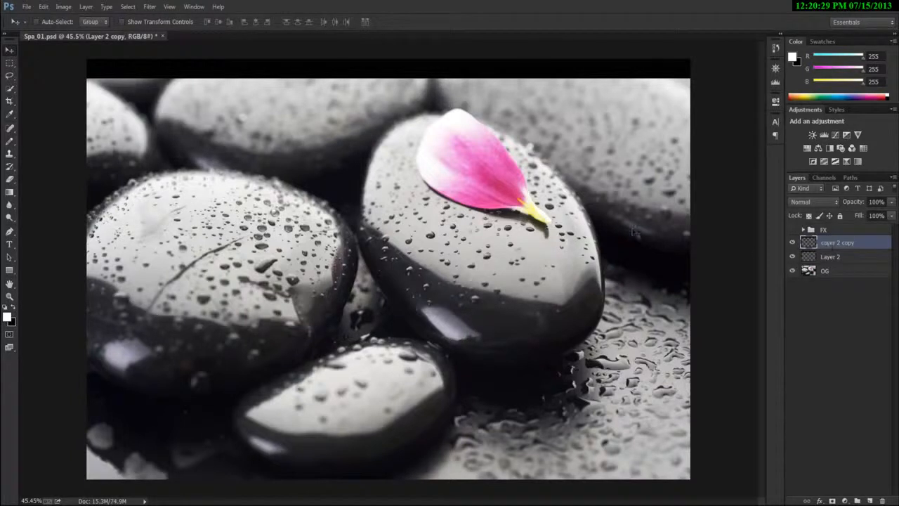
# - Try several rectangular marquee selections over the stones and clear each one
pyautogui.click(10, 63)
pyautogui.click(98, 109)
pyautogui.moveTo(385, 149); pyautogui.dragTo(385, 181)
pyautogui.hotkey('ctrl', 'd')
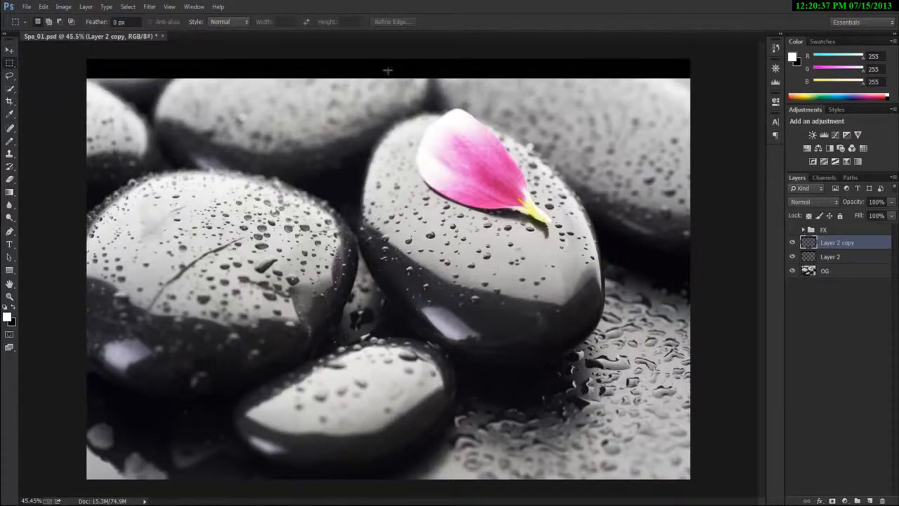
pyautogui.moveTo(235, 95); pyautogui.dragTo(380, 255)
pyautogui.hotkey('ctrl', 'd')
pyautogui.moveTo(202, 113)
pyautogui.mouseDown()
pyautogui.moveTo(349, 209)
pyautogui.moveTo(429, 277)
pyautogui.mouseUp()
pyautogui.click(480, 221)
pyautogui.moveTo(173, 144); pyautogui.dragTo(405, 295)
pyautogui.click(513, 197)
# - Move the duplicated black bar straight down to the image's lower edge with the Move tool
pyautogui.press('v')
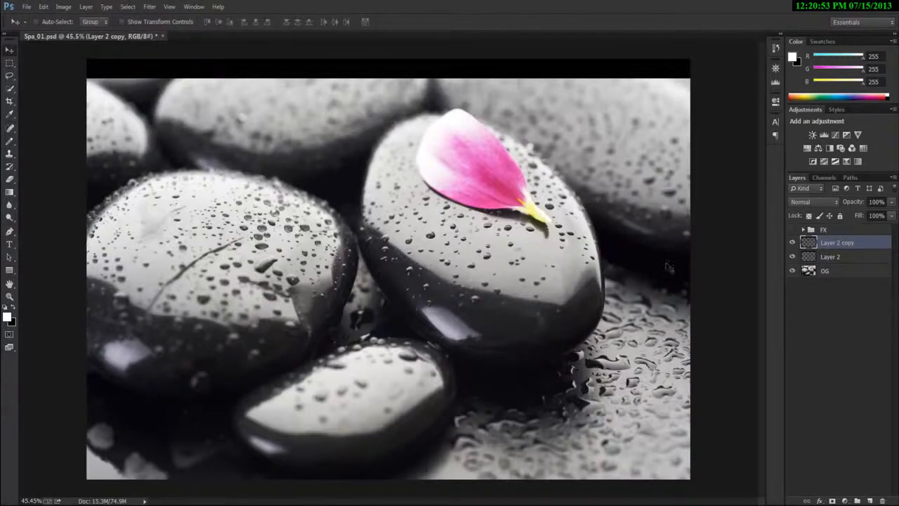
pyautogui.moveTo(462, 87); pyautogui.dragTo(468, 478)
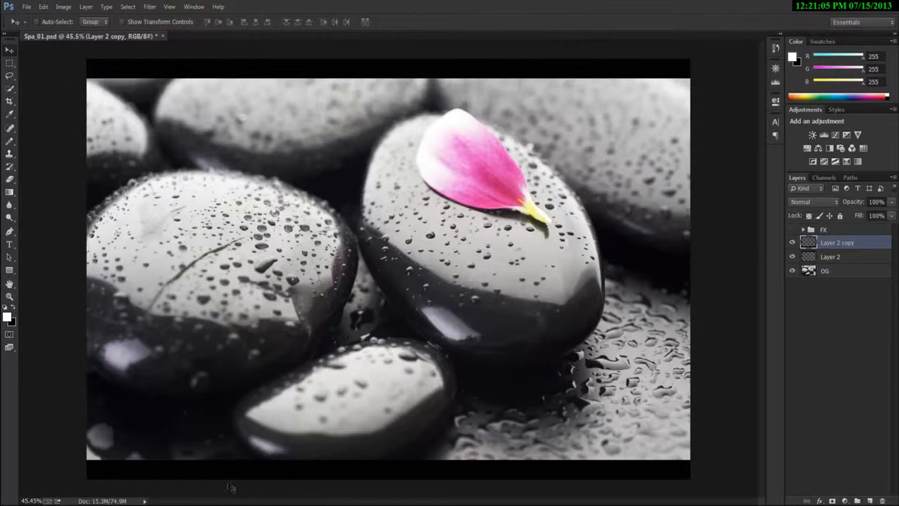
pyautogui.click(239, 504)
# - Switch from the Rectangular Marquee to the Elliptical Marquee tool
pyautogui.press('m')
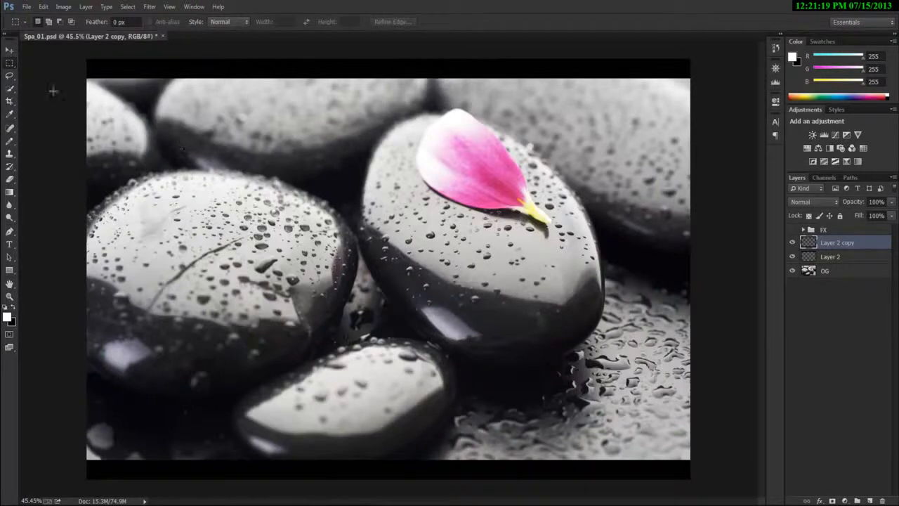
pyautogui.click(9, 62)
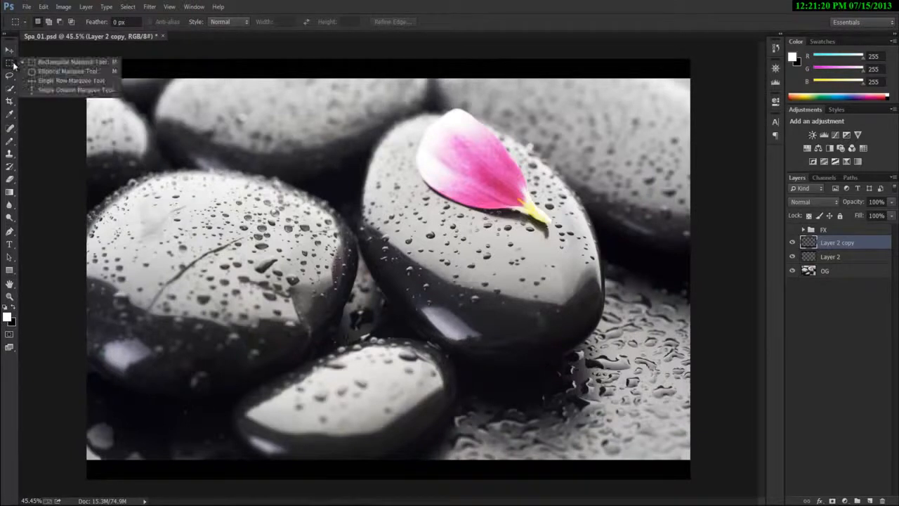
pyautogui.click(51, 73)
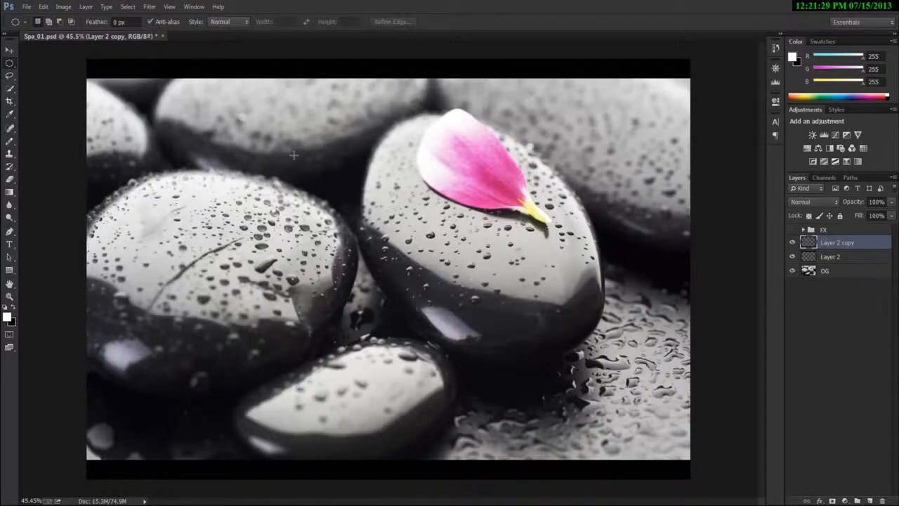
# - Create a new 1920 × 1080 pixel document from the HDTV 1080p/29.97 preset with a white background
pyautogui.hotkey('ctrl', 'n')
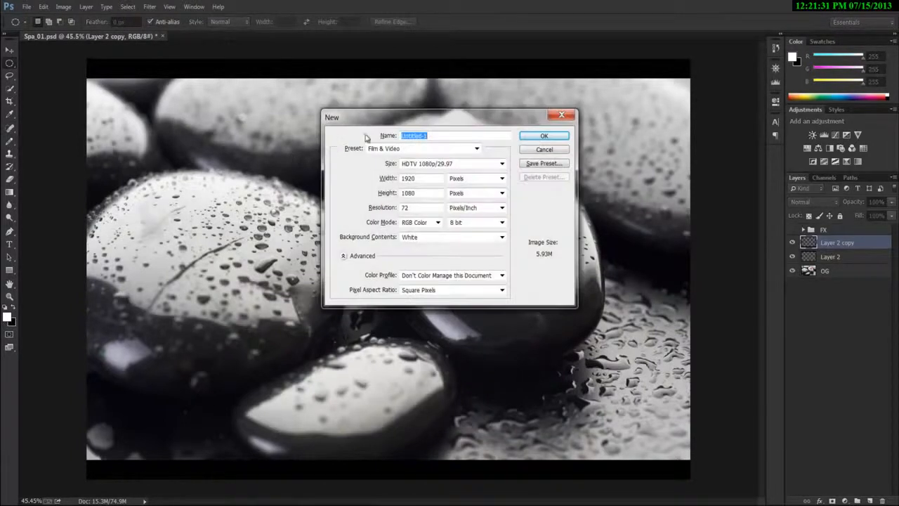
pyautogui.click(423, 179)
pyautogui.doubleClick(423, 179)
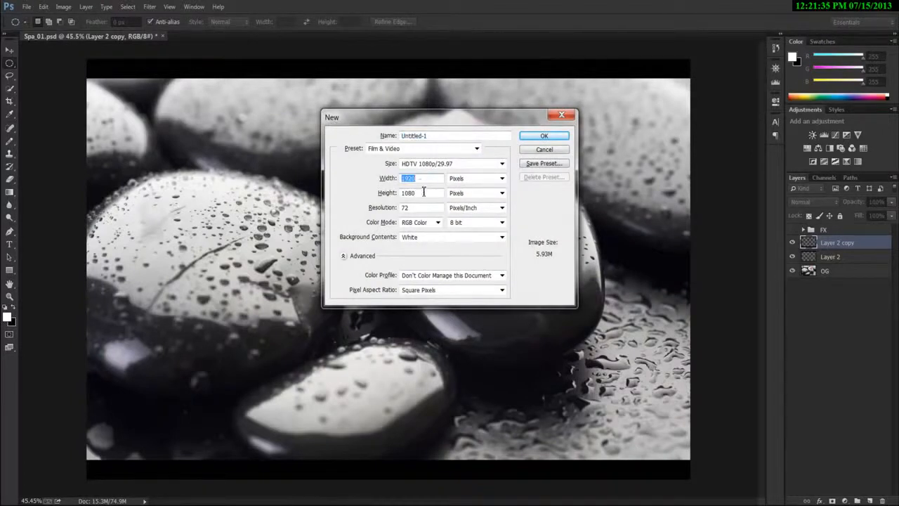
pyautogui.click(558, 138)
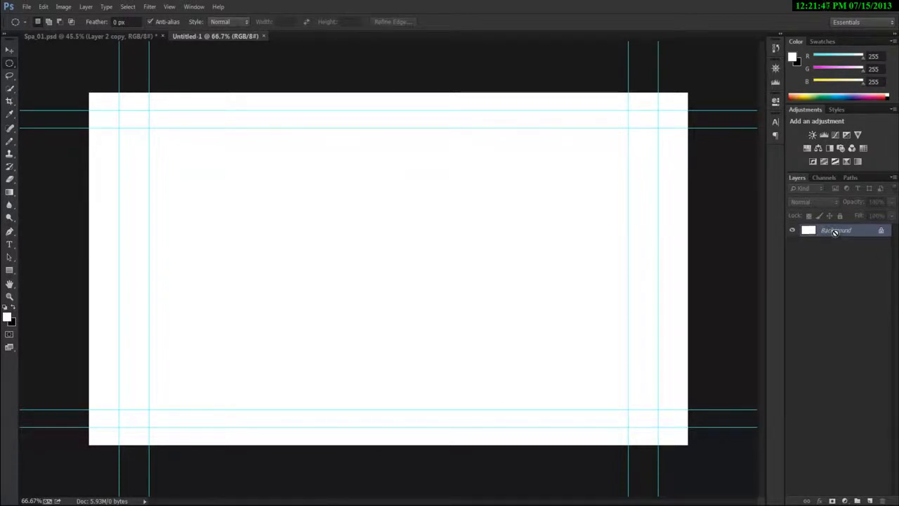
# - Invert the new document's white background to black and hide the guides
pyautogui.hotkey('ctrl', 'BackSpace')
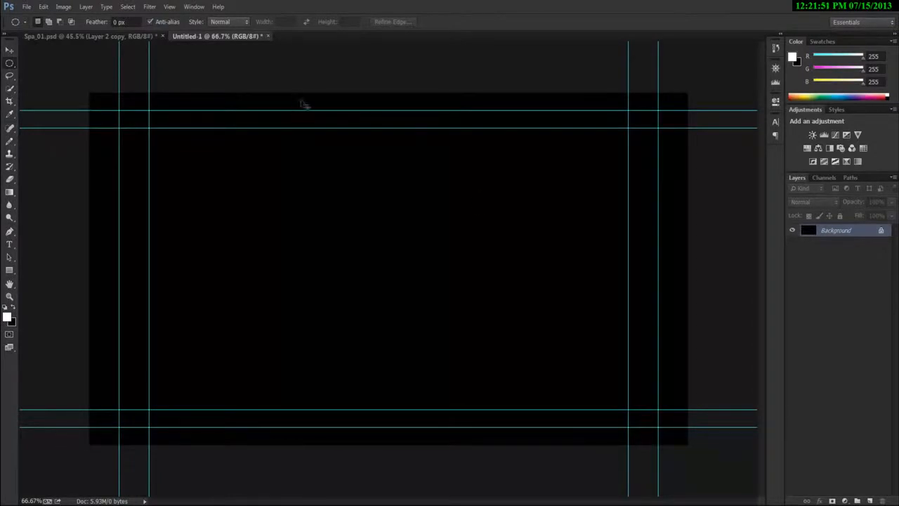
pyautogui.hotkey('ctrl', ';')
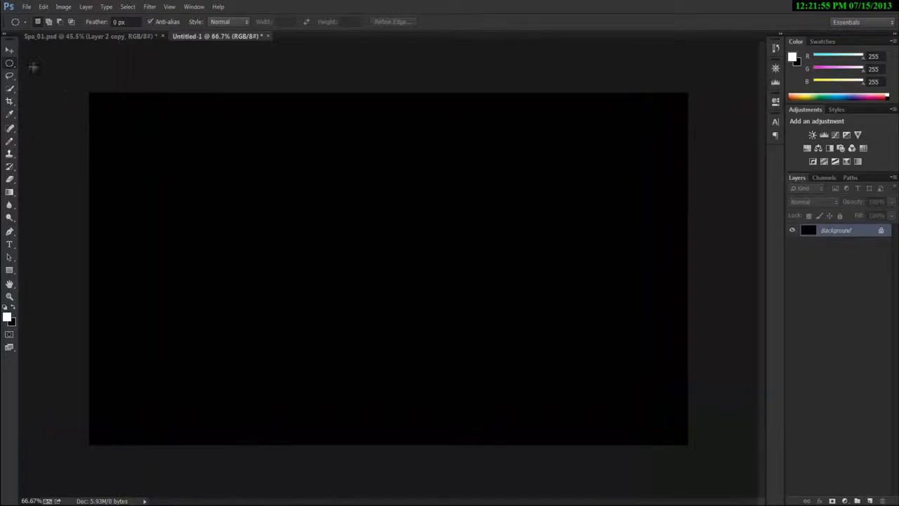
# - Choose the Elliptical Marquee tool and switch it to the Rectangular Marquee tool
pyautogui.click(10, 64)
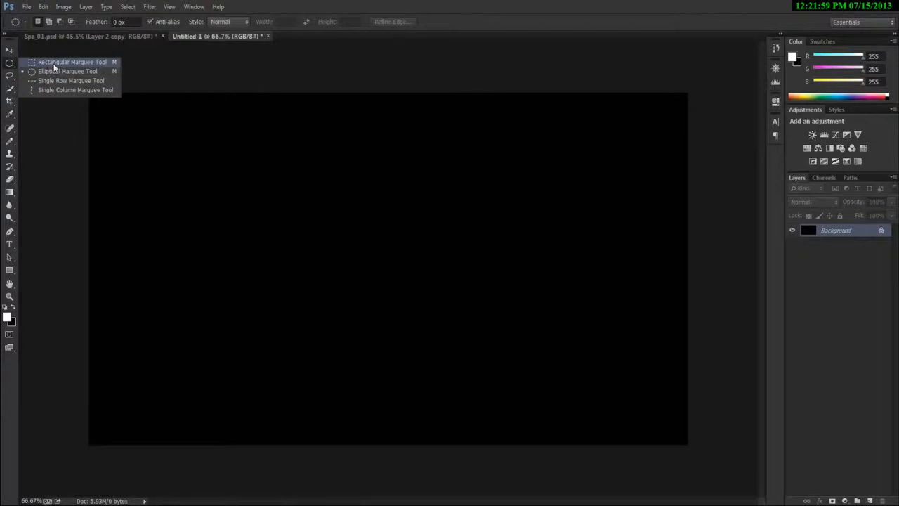
pyautogui.click(48, 72)
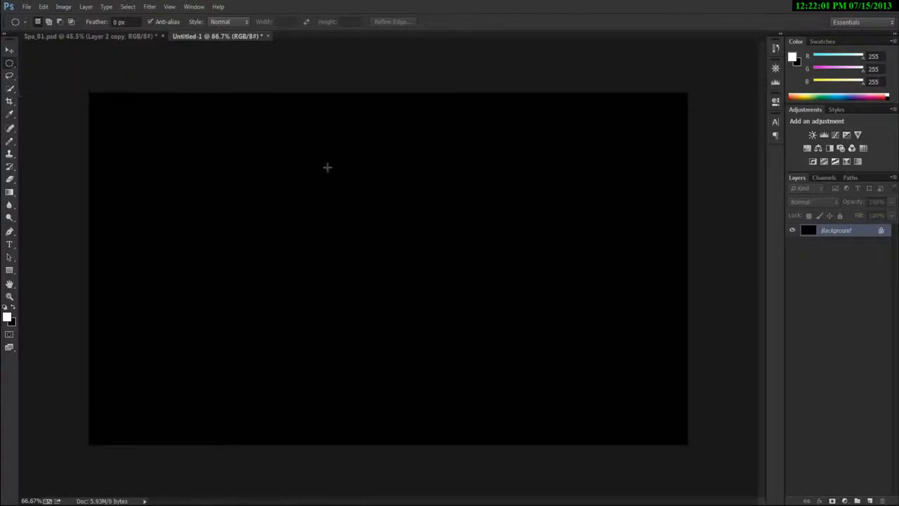
pyautogui.hotkey('shift', 'm')
pyautogui.click(11, 64)
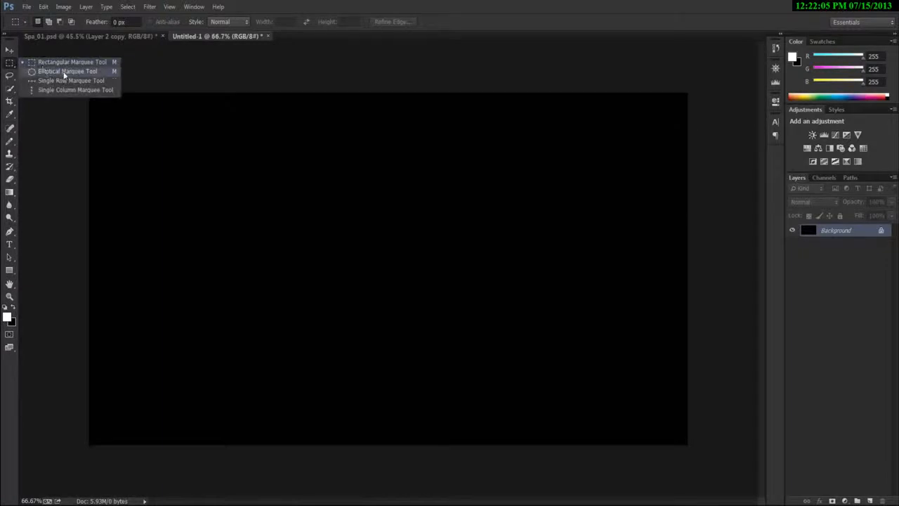
# - Examine the Use Shift Key for Tool Switch option in the General preferences and cancel the dialog
pyautogui.click(42, 7)
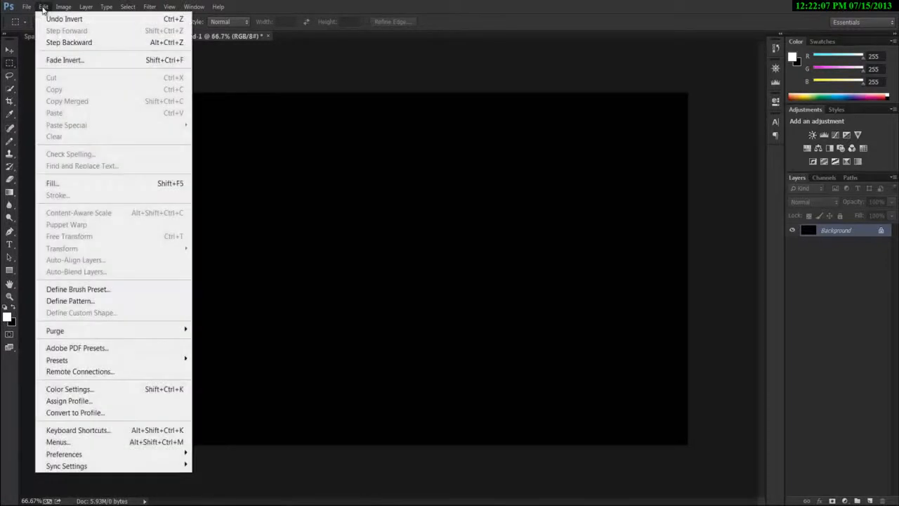
pyautogui.moveTo(163, 454)
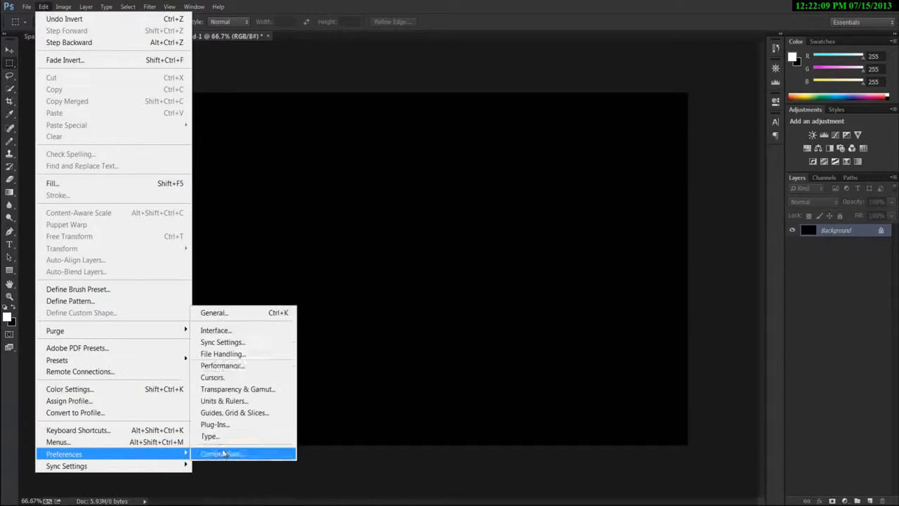
pyautogui.click(246, 314)
pyautogui.click(323, 195)
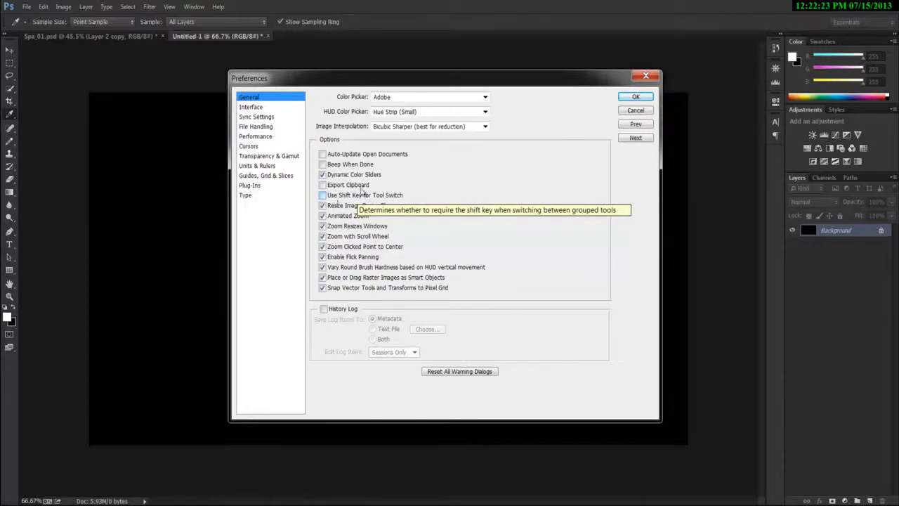
pyautogui.click(641, 111)
# - Draw an elliptical marquee selection spanning nearly the whole black canvas and clear it
pyautogui.click(9, 62)
pyautogui.moveTo(9, 61); pyautogui.dragTo(44, 80)
pyautogui.click(14, 67)
pyautogui.click(51, 71)
pyautogui.moveTo(126, 129); pyautogui.dragTo(690, 442)
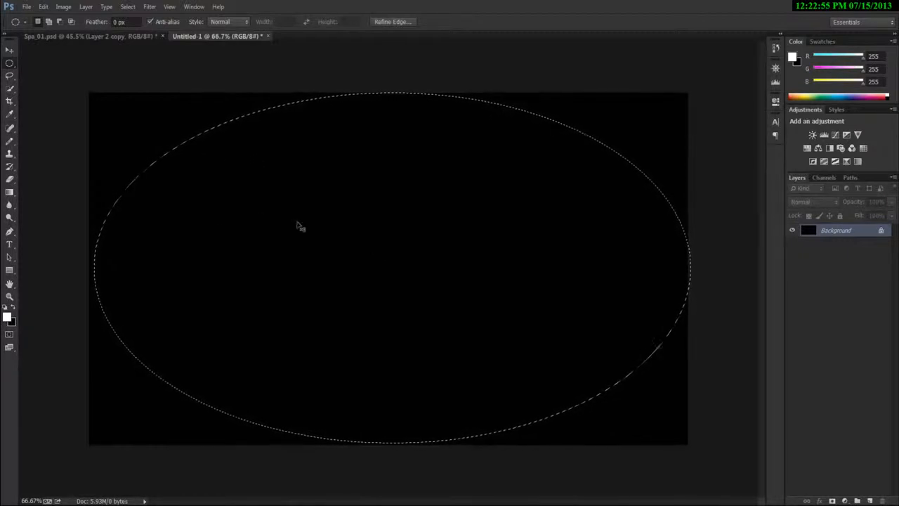
pyautogui.hotkey('ctrl', 'd')
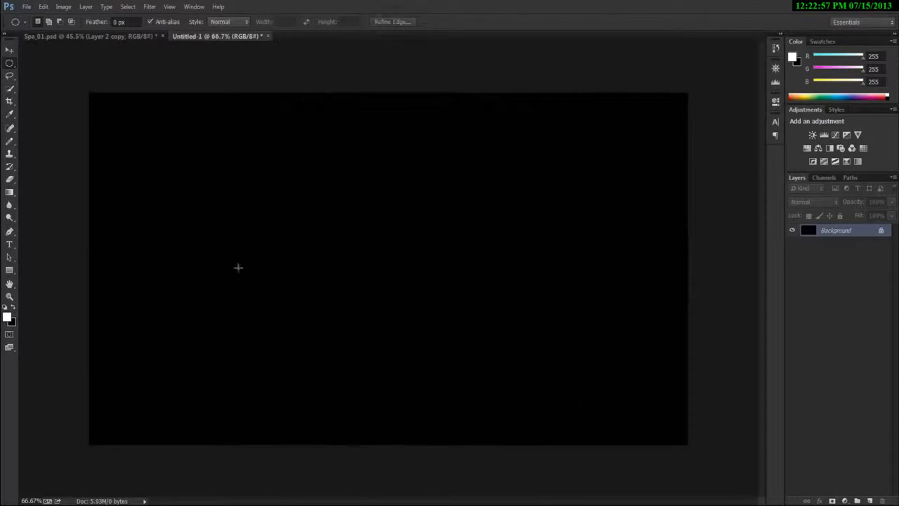